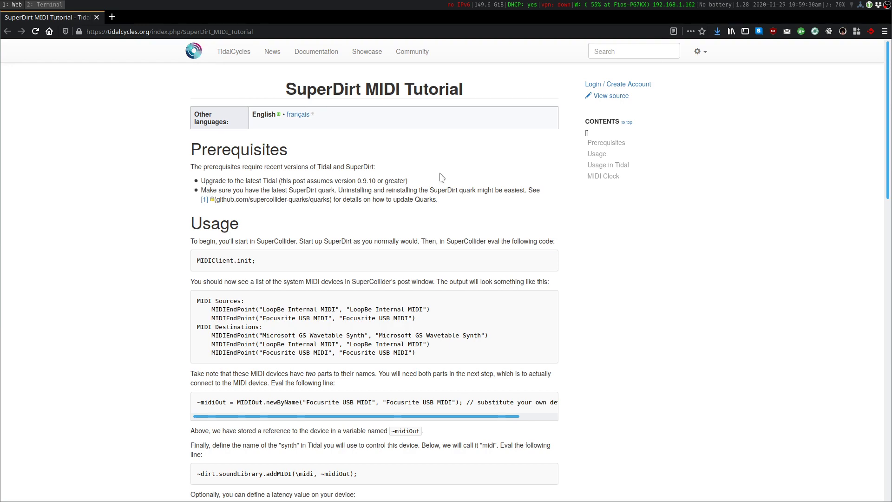
Switch from the Firefox tutorial to workspace 2, where Neovim holds the SuperDirt MIDI setup lines.
{"action": "key", "text": "super+2"}
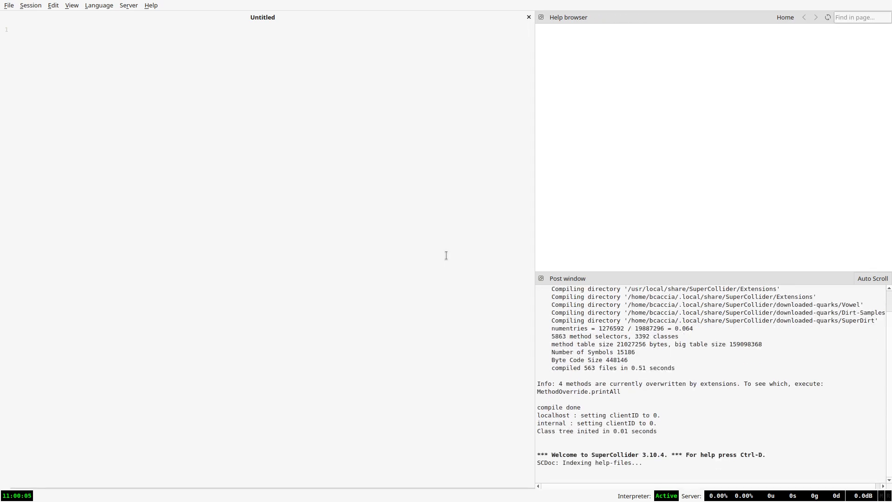
Paste SuperDirt.start into the empty SuperCollider editor and run it to boot SuperDirt on port 57120.
{"action": "key", "text": "super+2"}
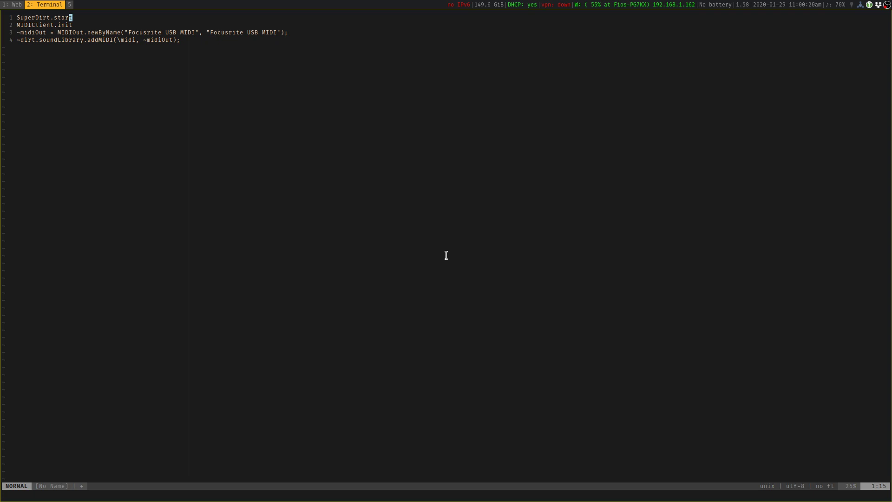
{"action": "key", "text": "super+5"}
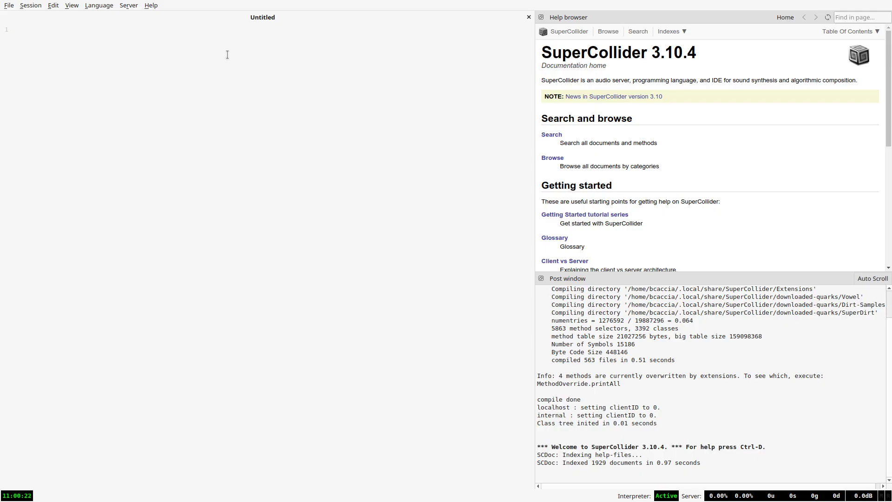
{"action": "left_click", "coordinate": [224, 76]}
{"action": "type", "text": "SuperDirt.start"}
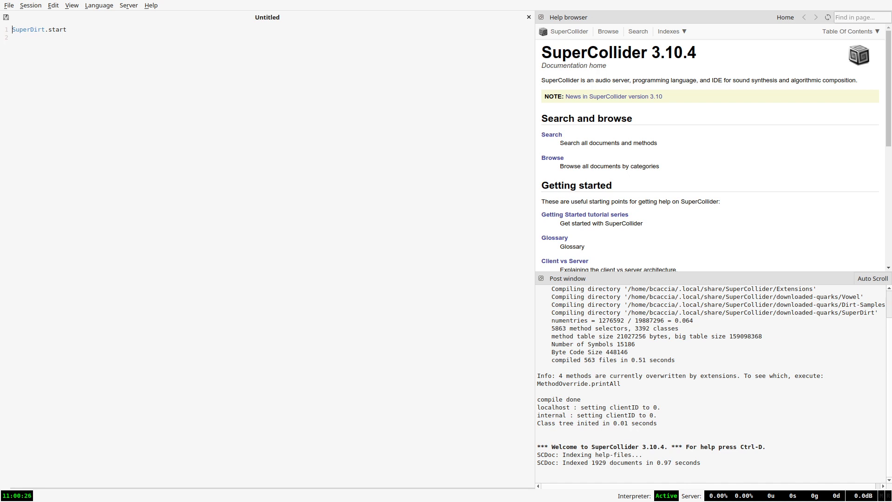
{"action": "key", "text": "ctrl+Return"}
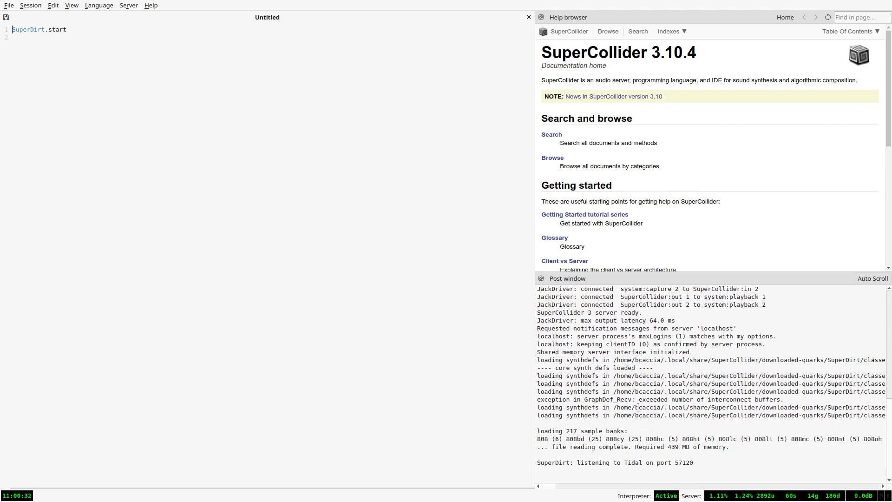
Replace the editor line with MIDIClient.init from Neovim and run it to list MIDI devices.
{"action": "key", "text": "ctrl+a"}
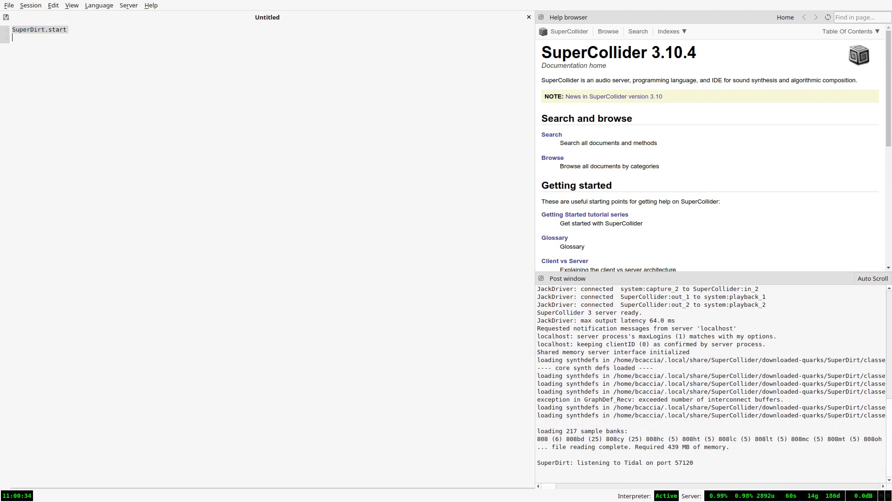
{"action": "key", "text": "BackSpace"}
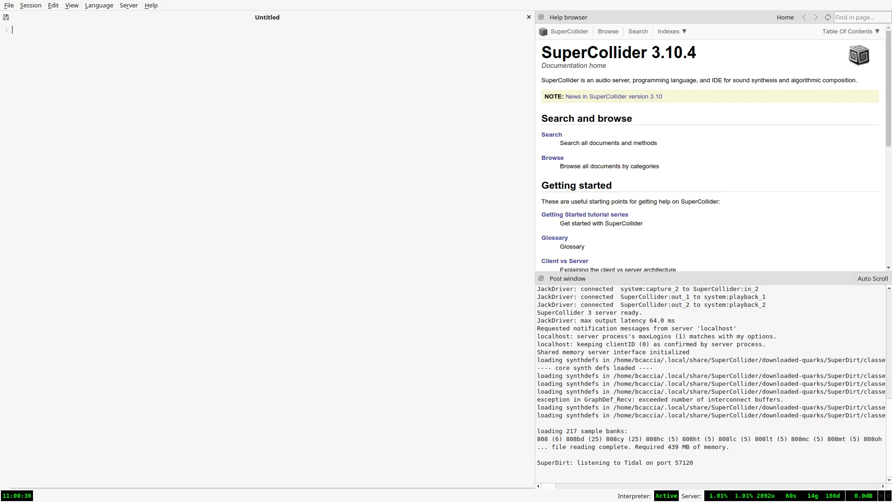
{"action": "key", "text": "super+2"}
{"action": "key", "text": "j"}
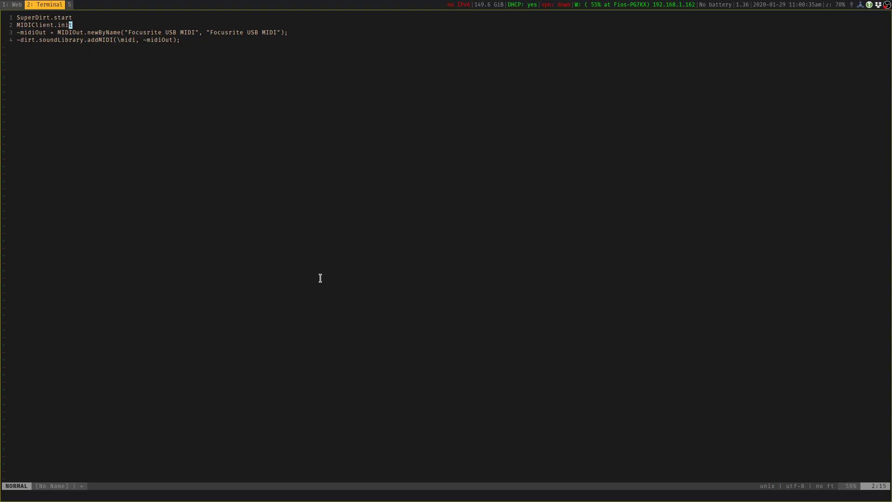
{"action": "key", "text": "super+5"}
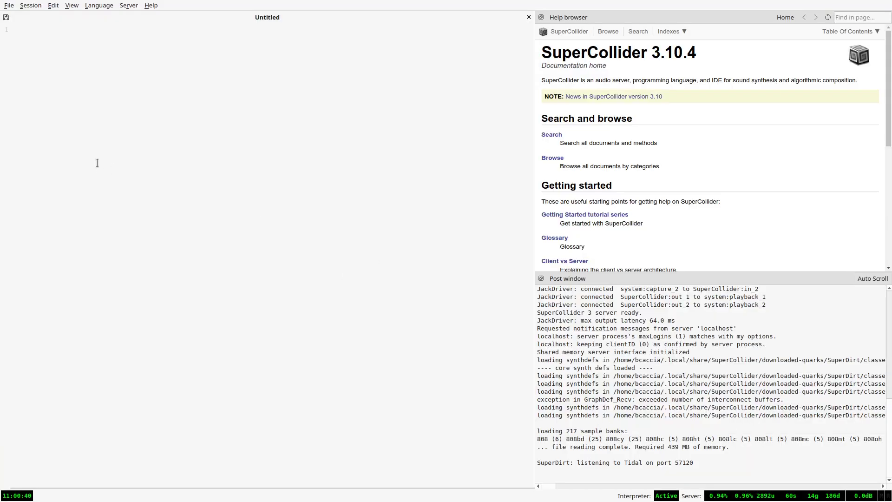
{"action": "type", "text": "MIDIClient.init"}
{"action": "key", "text": "ctrl+Return"}
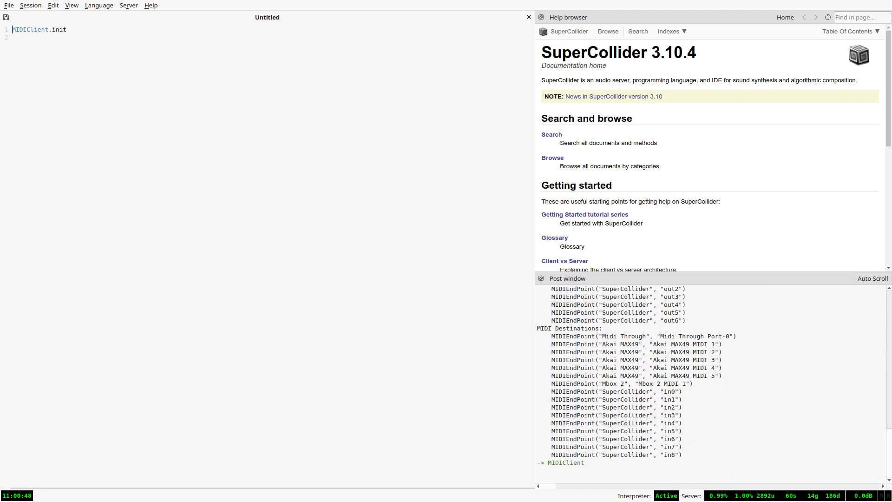
Scroll the Post window up to MIDI Sources and select the Midi Through device name.
{"action": "scroll", "coordinate": [609, 383], "scroll_direction": "up", "scroll_amount": 1}
{"action": "scroll", "coordinate": [609, 384], "scroll_direction": "up", "scroll_amount": 3}
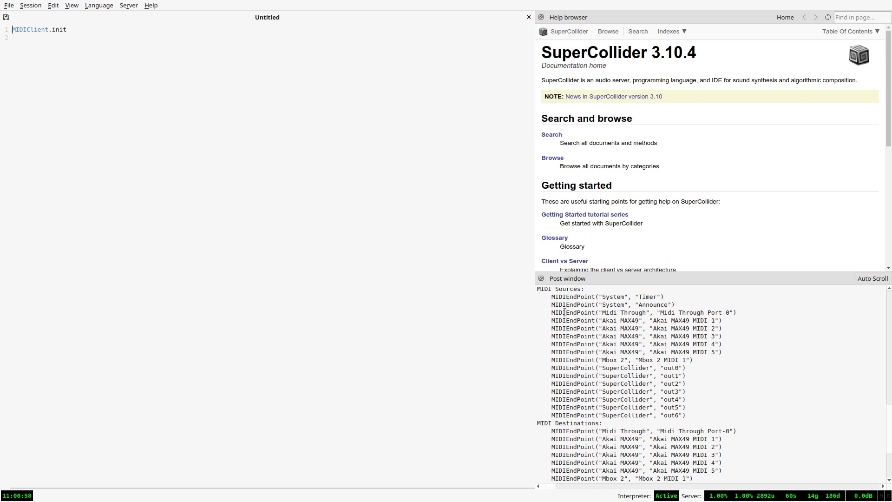
{"action": "left_click_drag", "start_coordinate": [565, 312], "coordinate": [658, 316]}
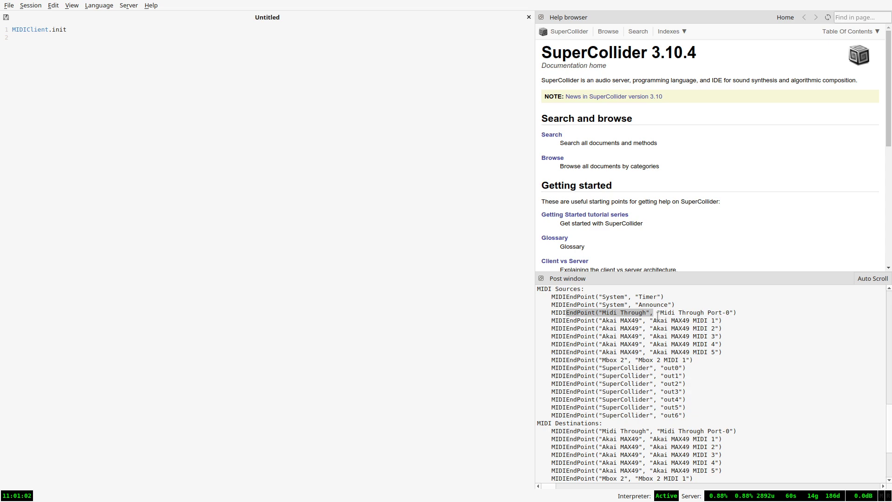
{"action": "left_click", "coordinate": [749, 312]}
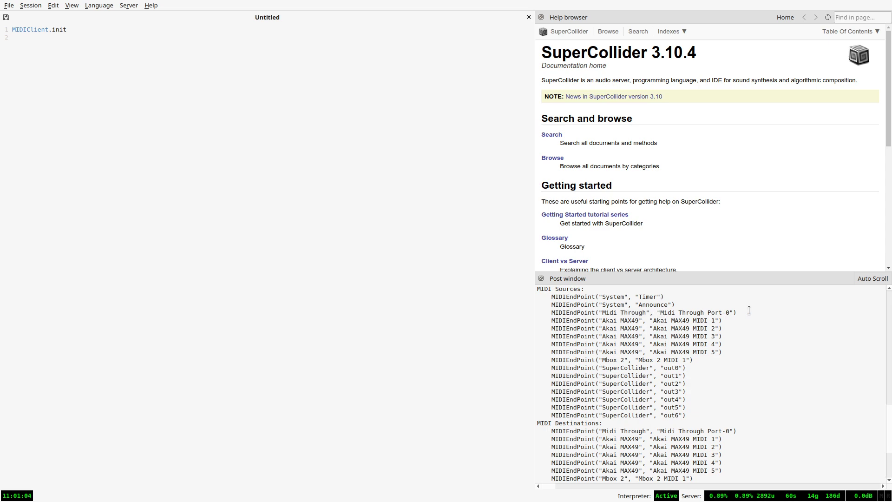
{"action": "left_click_drag", "start_coordinate": [737, 312], "coordinate": [585, 312]}
Replace the editor line with the ~midiOut = MIDIOut.newByName line.
{"action": "left_click_drag", "start_coordinate": [585, 312], "coordinate": [588, 312]}
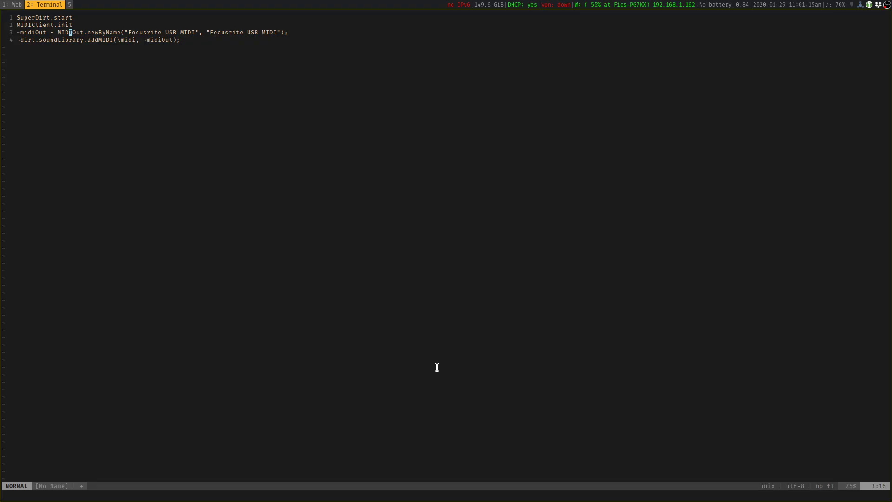
{"action": "key", "text": "super+5"}
{"action": "key", "text": "ctrl+Return"}
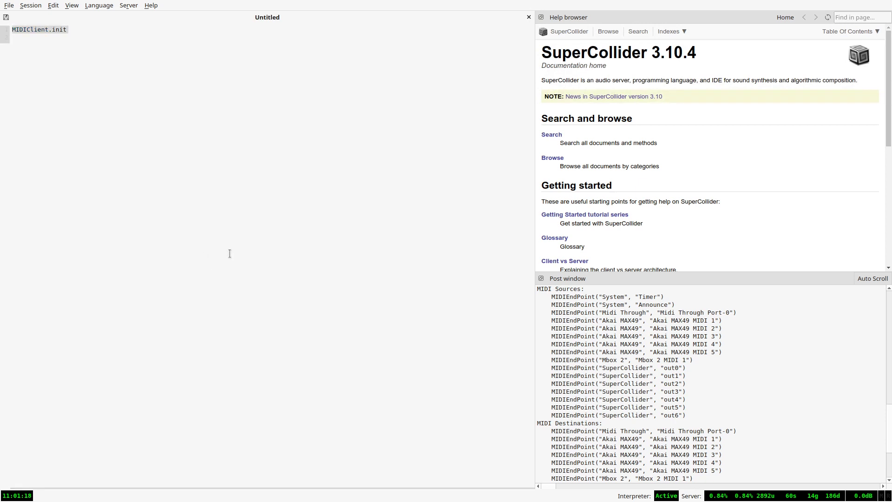
{"action": "key", "text": "ctrl+z"}
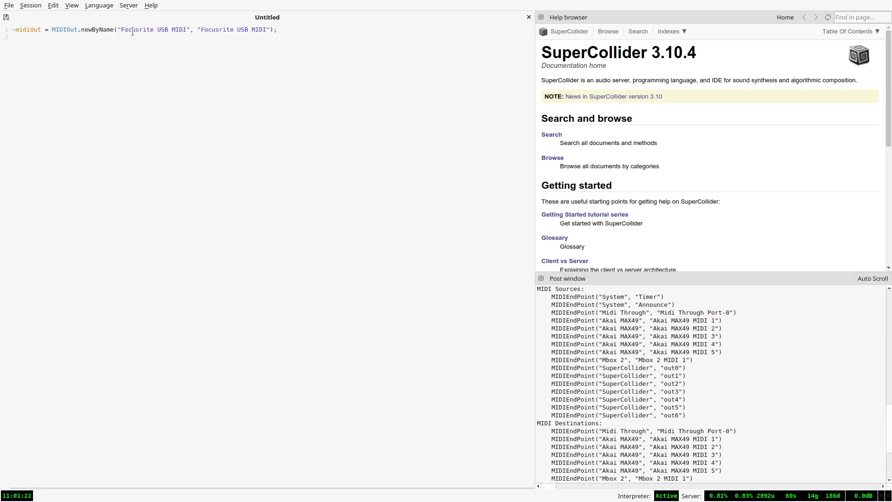
{"action": "left_click_drag", "start_coordinate": [115, 29], "coordinate": [265, 35]}
{"action": "left_click", "coordinate": [216, 46]}
{"action": "left_click_drag", "start_coordinate": [42, 30], "coordinate": [12, 30]}
Change both Focusrite device names to 'Midi Through' and 'Midi Through Port-0', then create ~midiOut.
{"action": "left_click_drag", "start_coordinate": [738, 312], "coordinate": [554, 307]}
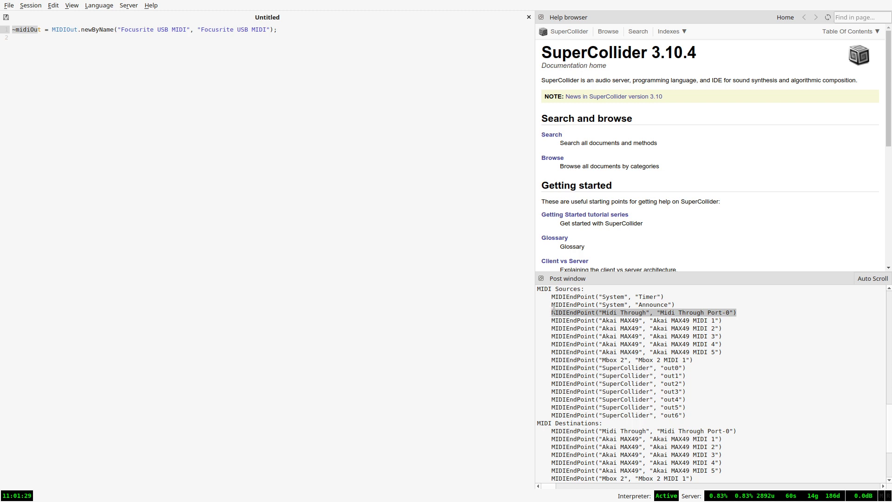
{"action": "left_click", "coordinate": [186, 30]}
{"action": "left_click_drag", "start_coordinate": [186, 29], "coordinate": [121, 30]}
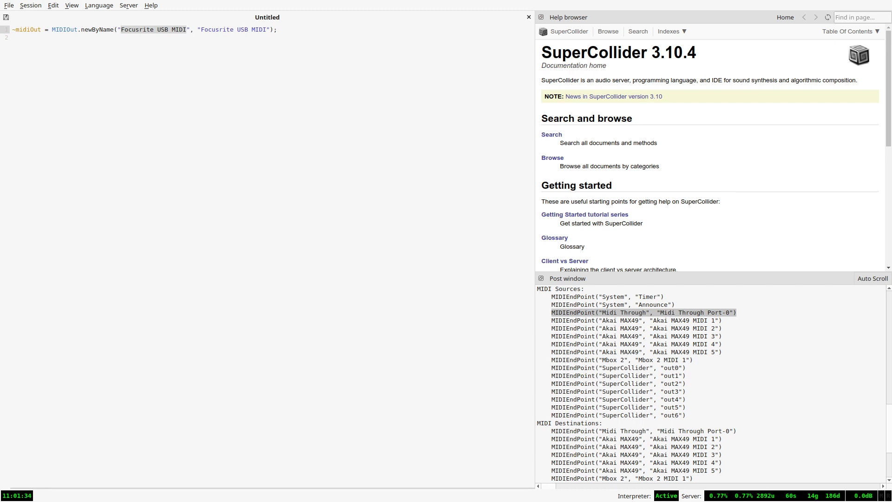
{"action": "type", "text": "Midi Through"}
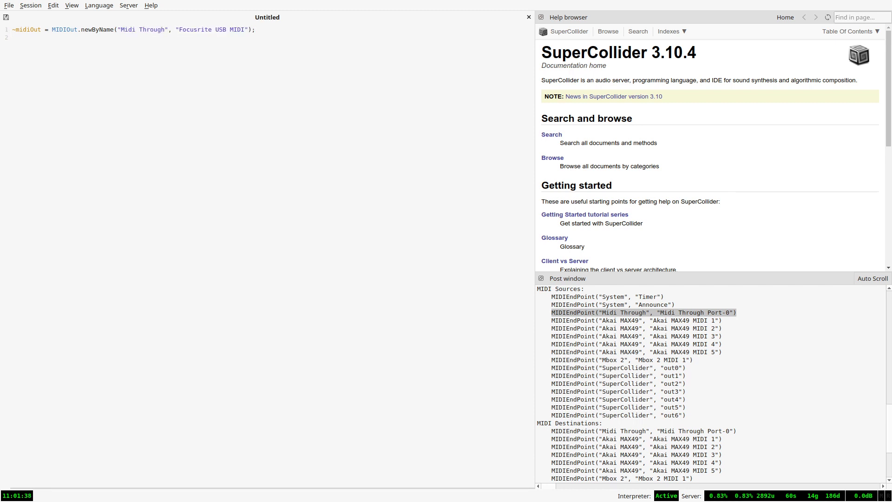
{"action": "left_click_drag", "start_coordinate": [179, 30], "coordinate": [245, 29]}
{"action": "type", "text": "Midi Through Port0"}
{"action": "key", "text": "BackSpace"}
{"action": "type", "text": "-0"}
{"action": "key", "text": "ctrl+Return"}
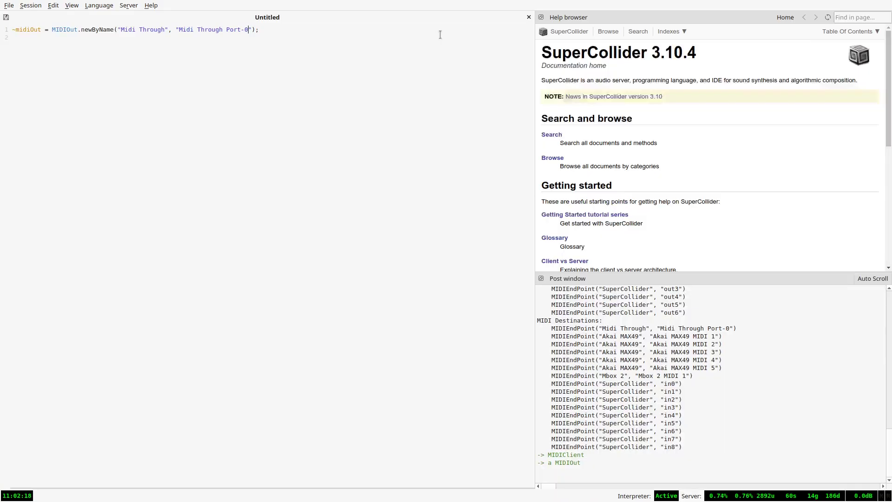
Paste and run ~dirt.soundLibrary.addMIDI(\midi, ~midiOut) to register the midi instrument.
{"action": "key", "text": "ctrl+a"}
{"action": "type", "text": "~dirt.soundLibrary.addMIDI(\\midi, ~midiOut);"}
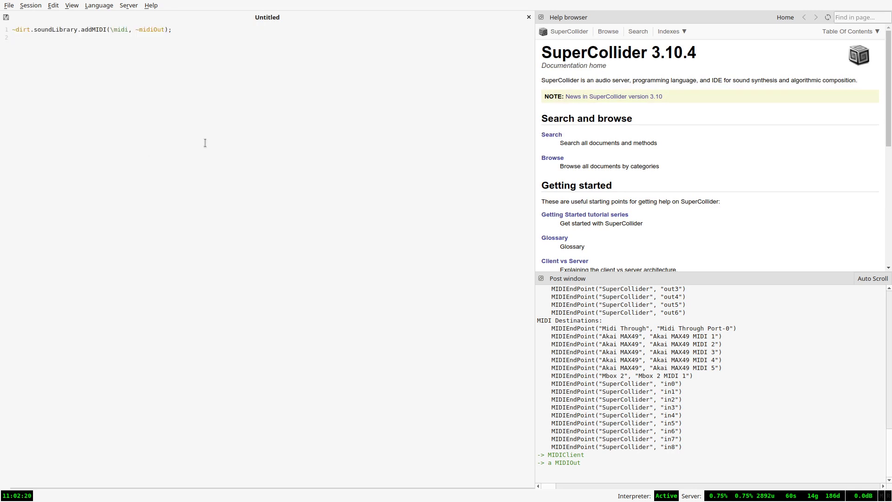
{"action": "left_click_drag", "start_coordinate": [165, 29], "coordinate": [143, 28]}
{"action": "left_click", "coordinate": [127, 29]}
{"action": "double_click", "coordinate": [127, 29]}
{"action": "left_click", "coordinate": [132, 29]}
{"action": "key", "text": "ctrl+Return"}
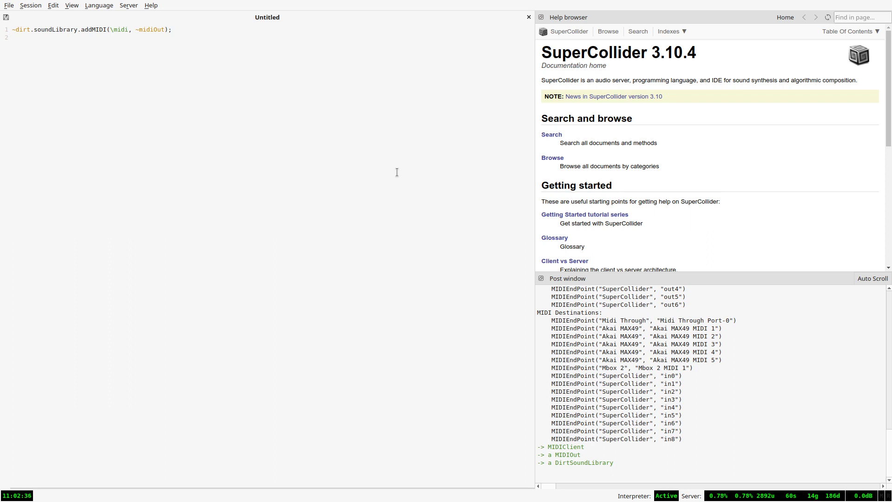
{"action": "key", "text": "super+d"}
Launch Catia from dmenu and drag the SuperCollider and Midi-Through boxes closer together on the JACK graph.
{"action": "type", "text": "catia"}
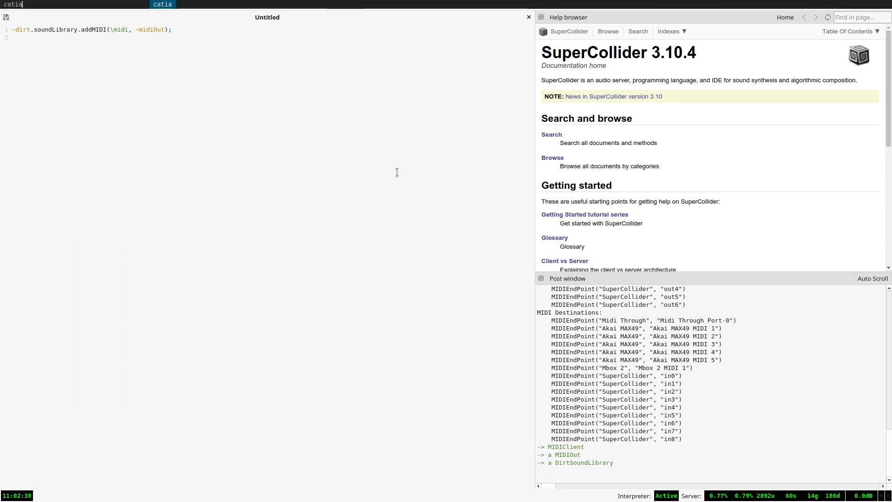
{"action": "key", "text": "Return"}
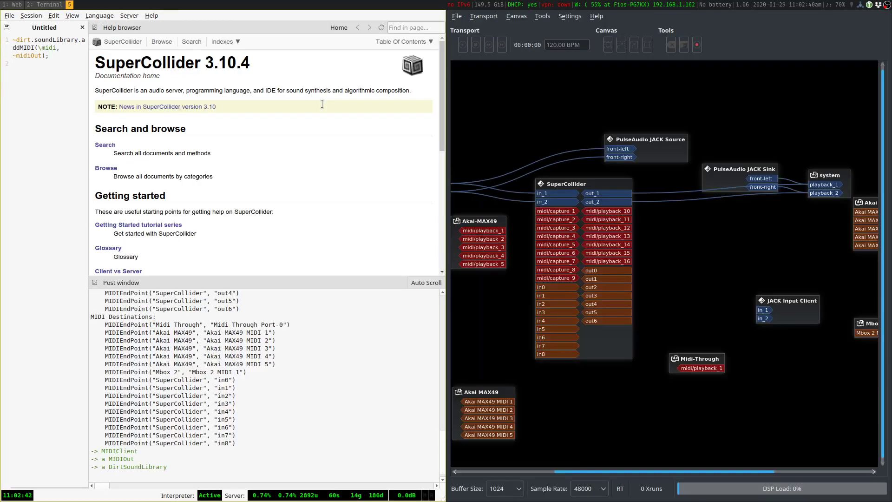
{"action": "left_click_drag", "start_coordinate": [614, 214], "coordinate": [608, 212]}
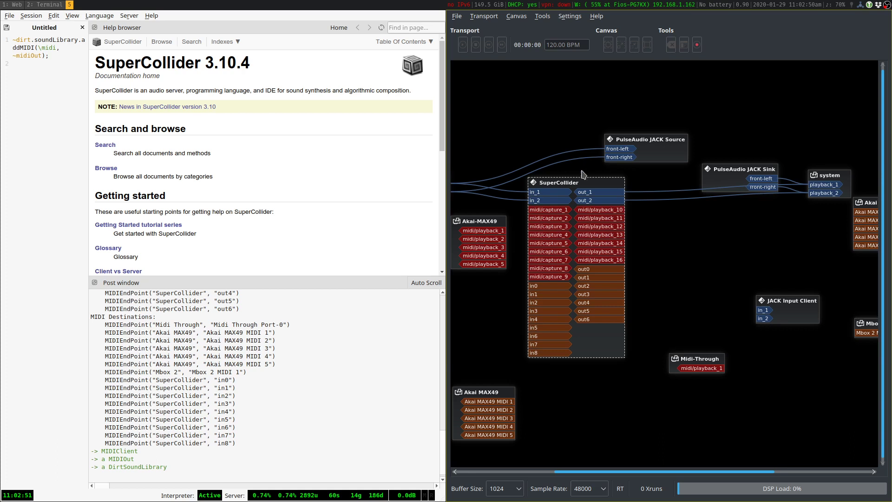
{"action": "left_click_drag", "start_coordinate": [580, 184], "coordinate": [552, 144]}
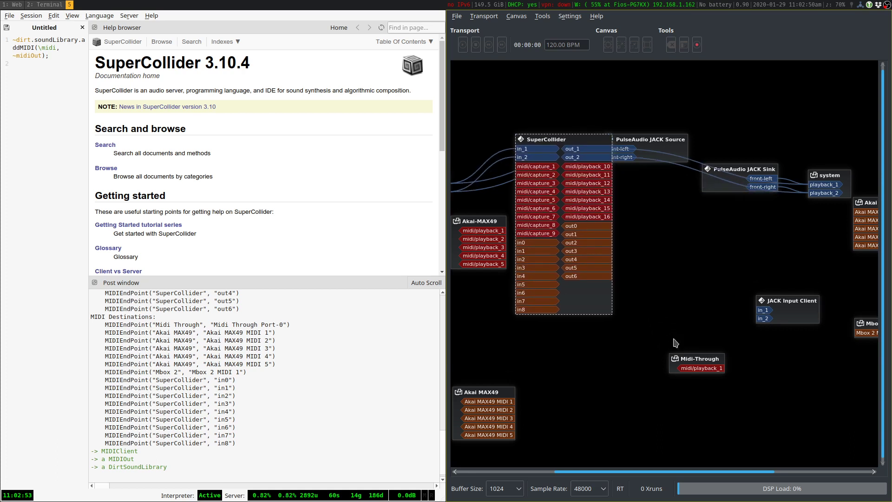
{"action": "left_click_drag", "start_coordinate": [706, 360], "coordinate": [606, 372]}
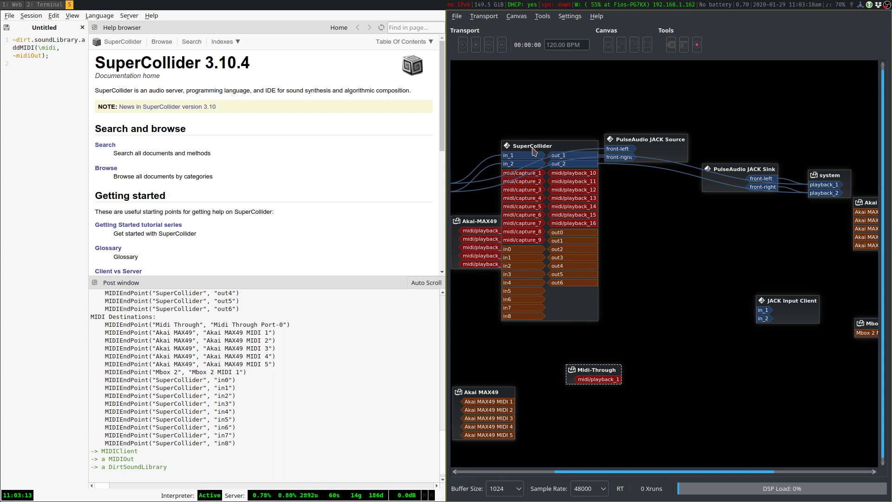
{"action": "left_click_drag", "start_coordinate": [534, 143], "coordinate": [522, 143]}
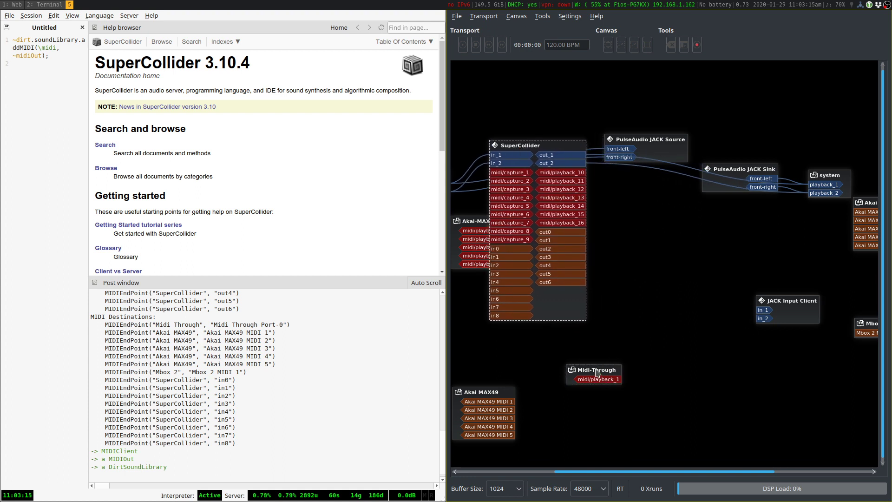
{"action": "left_click_drag", "start_coordinate": [598, 375], "coordinate": [606, 362]}
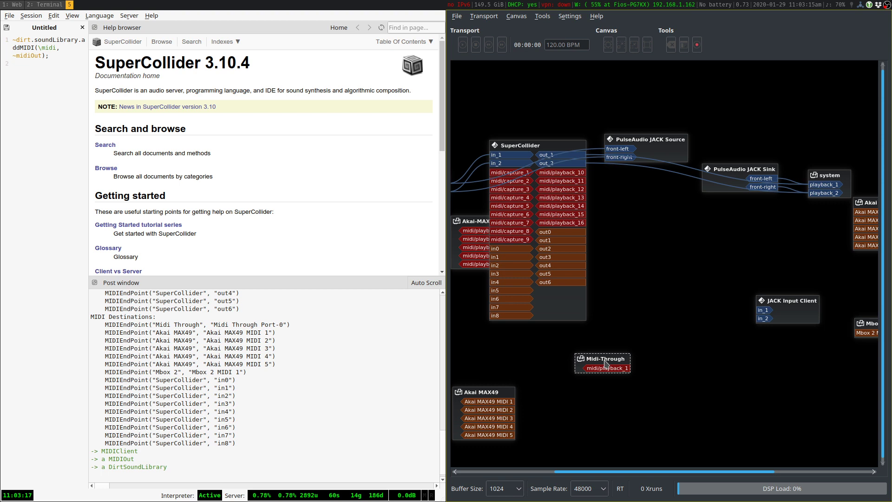
{"action": "left_click", "coordinate": [623, 368]}
{"action": "left_click_drag", "start_coordinate": [623, 369], "coordinate": [710, 322]}
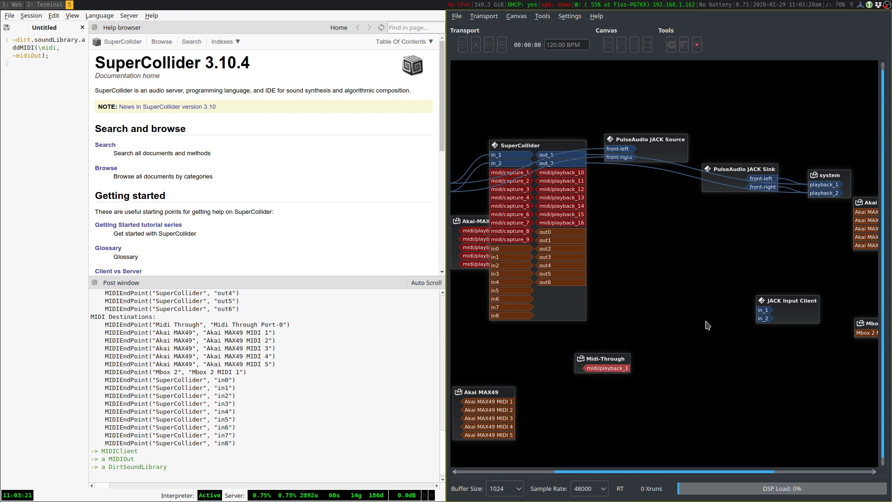
On workspace 6, run the Rack executable from Applications/Rack to open the MIDI-CV, VCO and Trummor patch.
{"action": "key", "text": "super+6"}
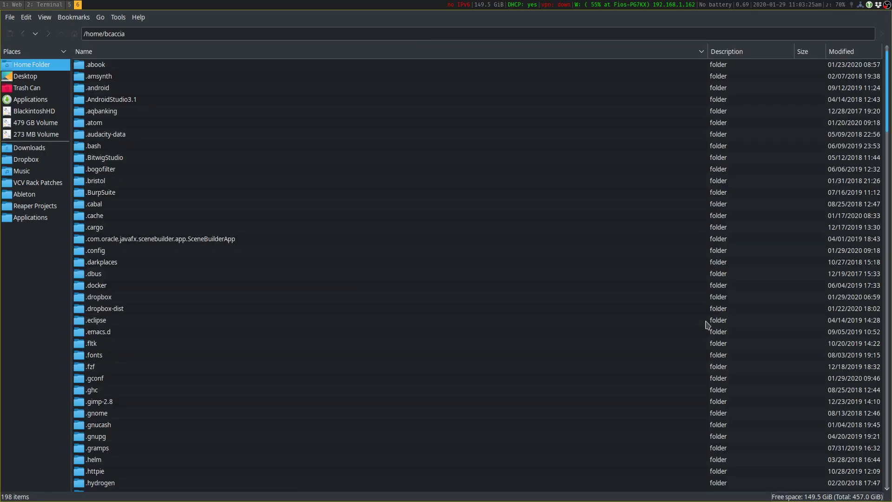
{"action": "type", "text": "app"}
{"action": "key", "text": "Return"}
{"action": "type", "text": "rack"}
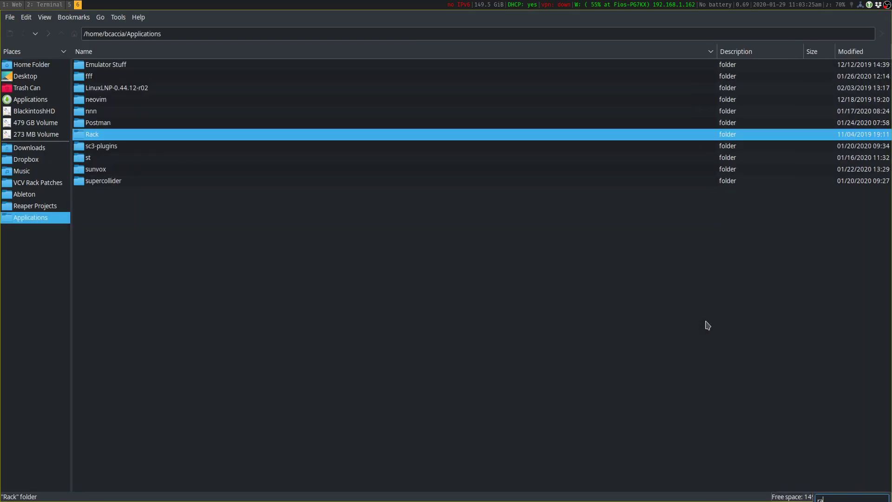
{"action": "key", "text": "Return"}
{"action": "type", "text": "rack"}
{"action": "key", "text": "Return"}
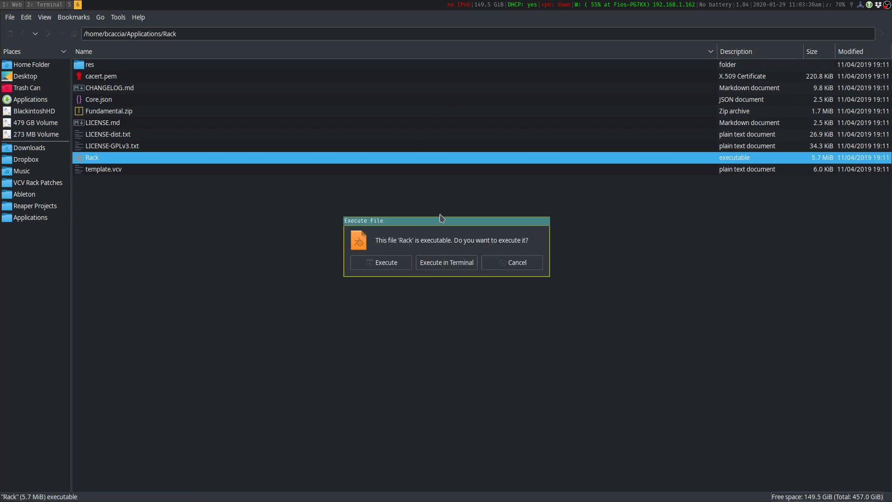
{"action": "left_click", "coordinate": [399, 266]}
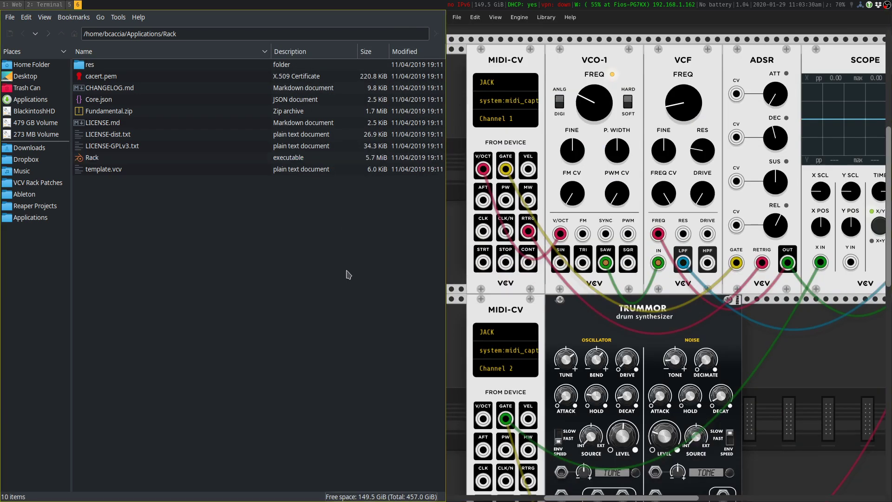
{"action": "scroll", "coordinate": [331, 212], "scroll_direction": "down", "scroll_amount": 3}
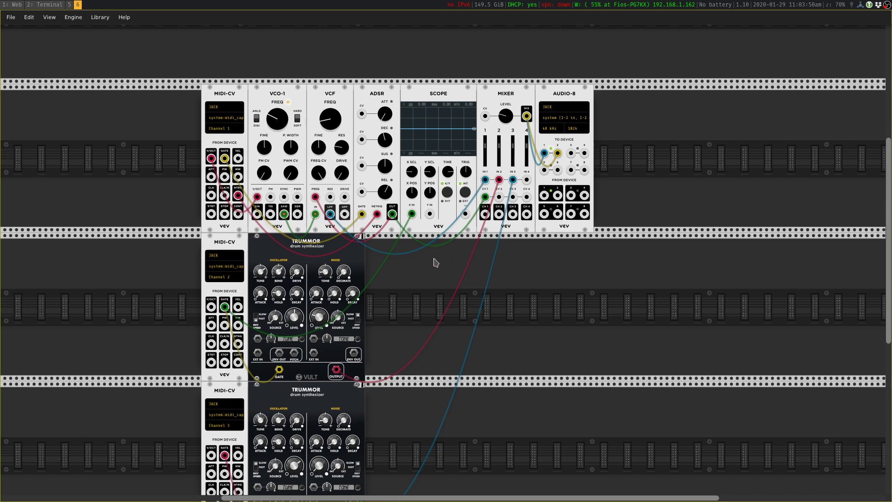
Verify the top MIDI-CV's input device is system:midi_capture_1, leaving the driver and device unchanged.
{"action": "scroll", "coordinate": [408, 284], "scroll_direction": "up", "scroll_amount": 3}
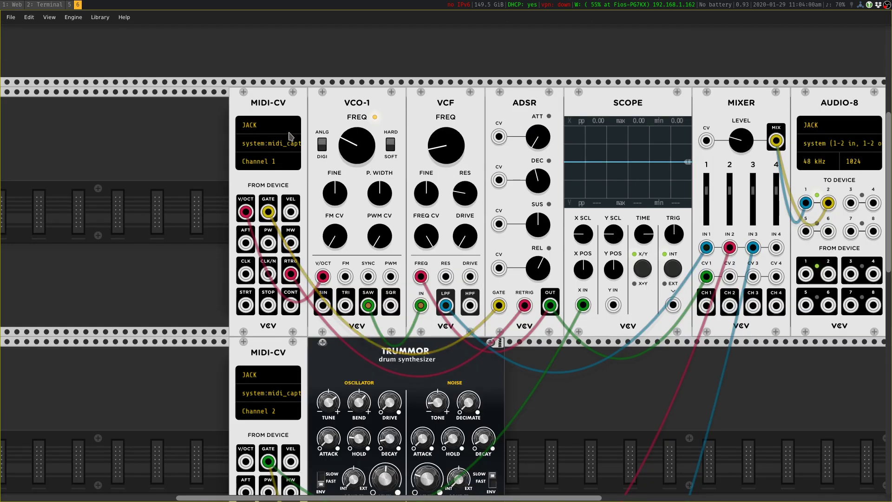
{"action": "left_click", "coordinate": [285, 131]}
{"action": "left_click", "coordinate": [267, 120]}
{"action": "left_click", "coordinate": [266, 144]}
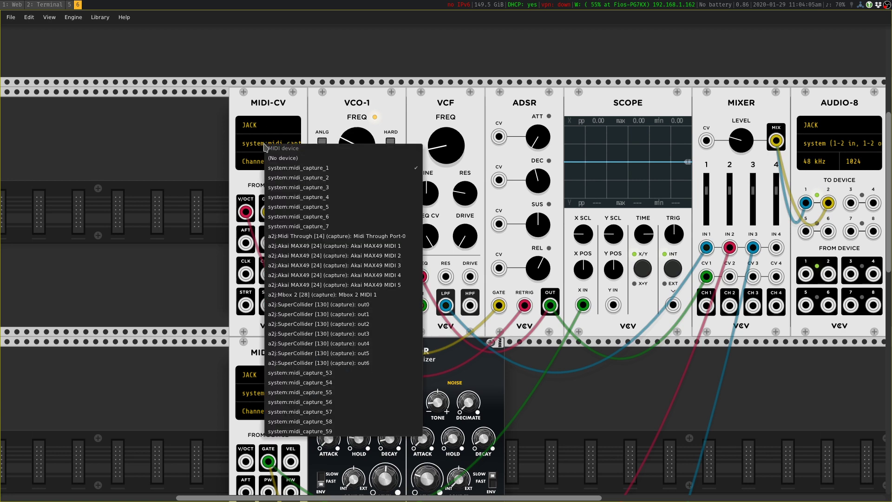
{"action": "left_click", "coordinate": [281, 108]}
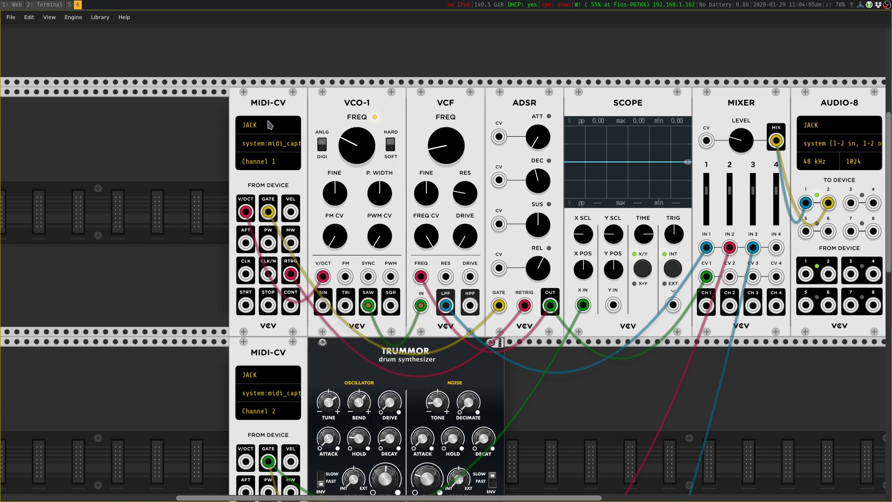
Bring the VCV Rack-01 node into view and check Midi-Through's midi/playback_1 feeds its input.
{"action": "key", "text": "super+5"}
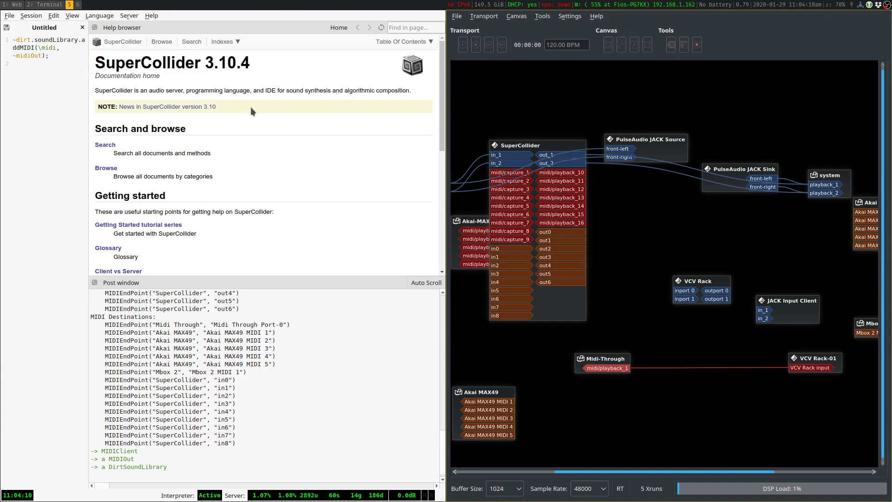
{"action": "left_click_drag", "start_coordinate": [648, 472], "coordinate": [672, 476]}
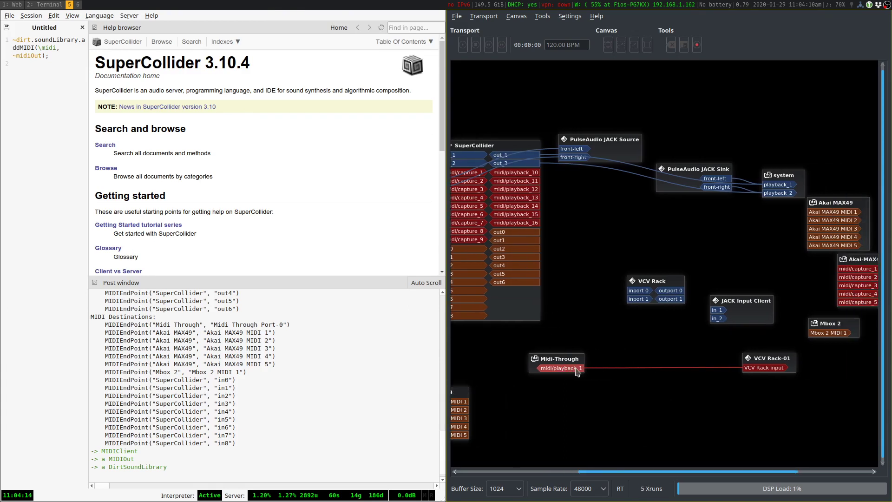
{"action": "left_click_drag", "start_coordinate": [781, 354], "coordinate": [715, 352]}
{"action": "left_click_drag", "start_coordinate": [697, 473], "coordinate": [657, 476]}
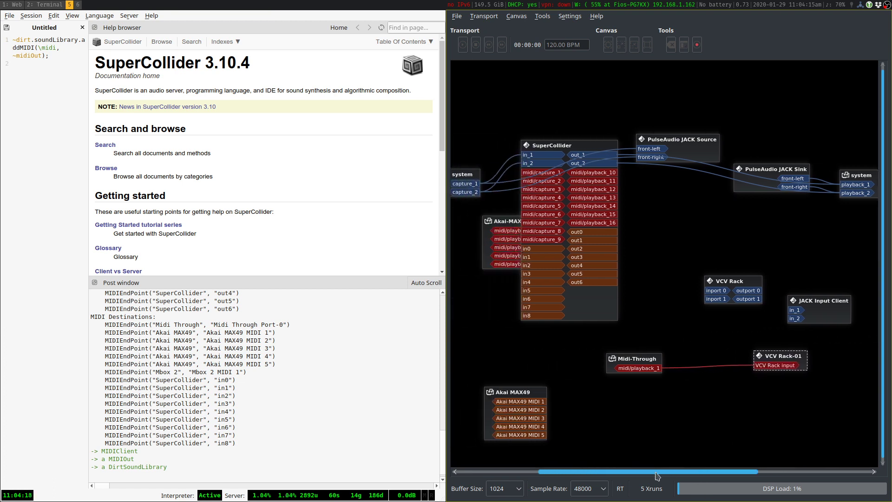
{"action": "left_click_drag", "start_coordinate": [647, 372], "coordinate": [762, 366]}
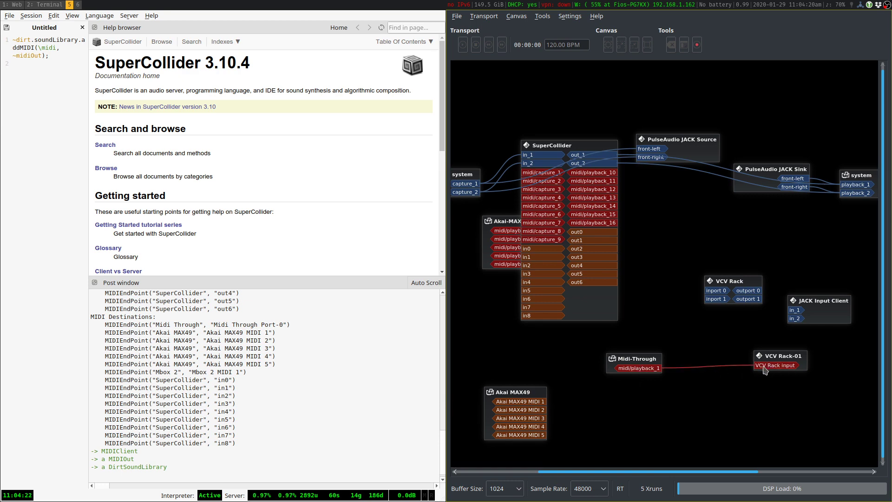
{"action": "key", "text": "super+6"}
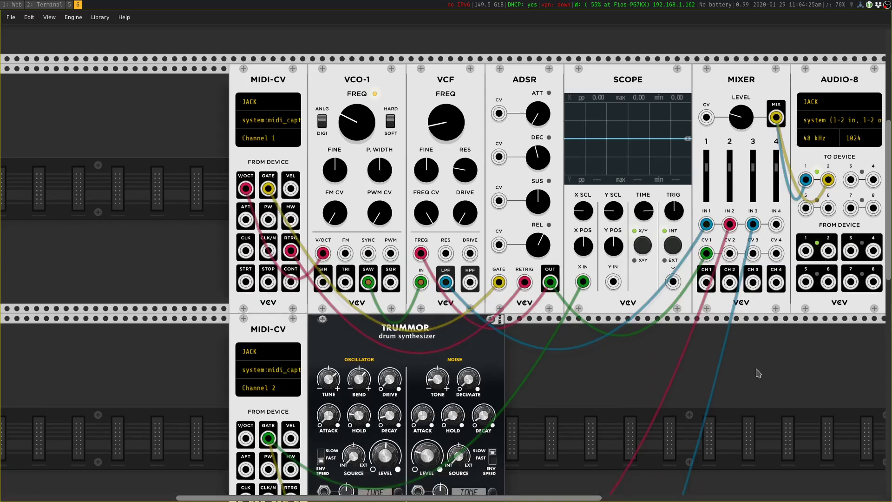
Leave the top MIDI-CV on Channel 1 and zoom out to view all the MIDI-CV modules.
{"action": "left_click", "coordinate": [255, 139]}
{"action": "left_click", "coordinate": [280, 392]}
{"action": "scroll", "coordinate": [348, 342], "scroll_direction": "down", "scroll_amount": 3}
{"action": "scroll", "coordinate": [349, 343], "scroll_direction": "down", "scroll_amount": 1}
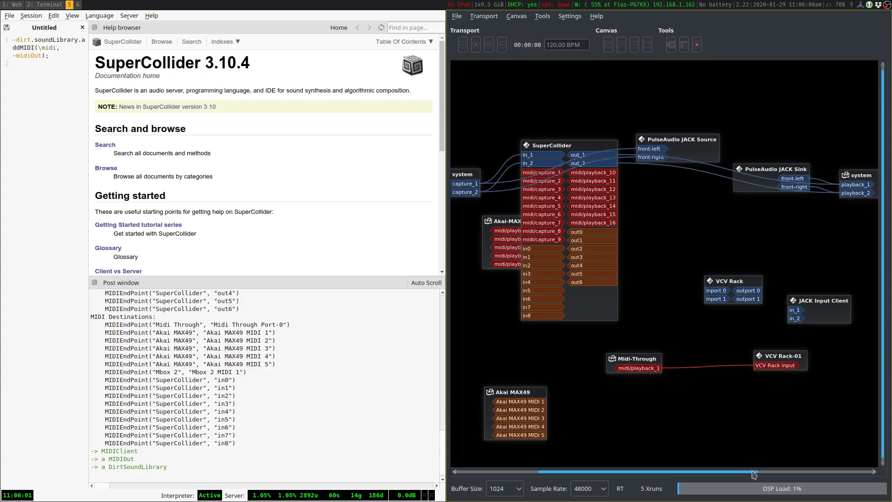
Wire VCV Rack outports 0 and 1 to system playback_1/playback_2, and outport 0 to JACK Input Client in_1.
{"action": "scroll", "coordinate": [757, 471], "scroll_direction": "right", "scroll_amount": 2}
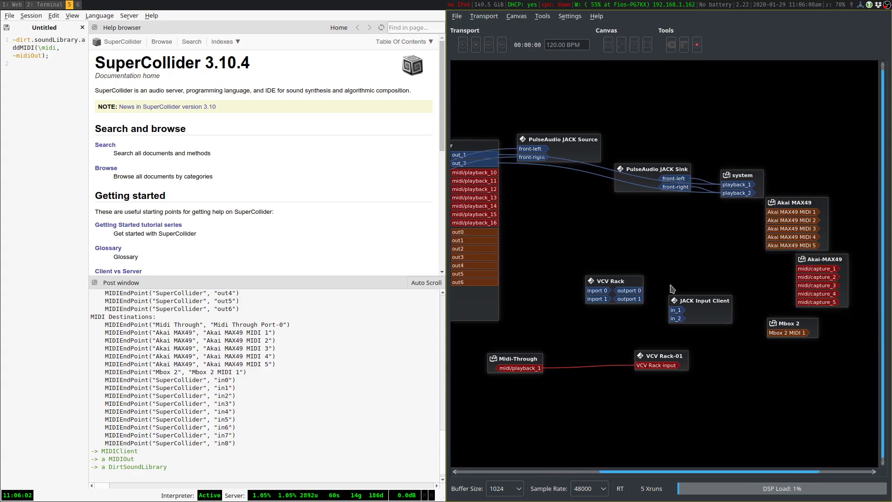
{"action": "mouse_move", "coordinate": [629, 290]}
{"action": "left_mouse_down"}
{"action": "mouse_move", "coordinate": [711, 248]}
{"action": "mouse_move", "coordinate": [738, 184]}
{"action": "left_mouse_up"}
{"action": "left_click_drag", "start_coordinate": [629, 298], "coordinate": [737, 193]}
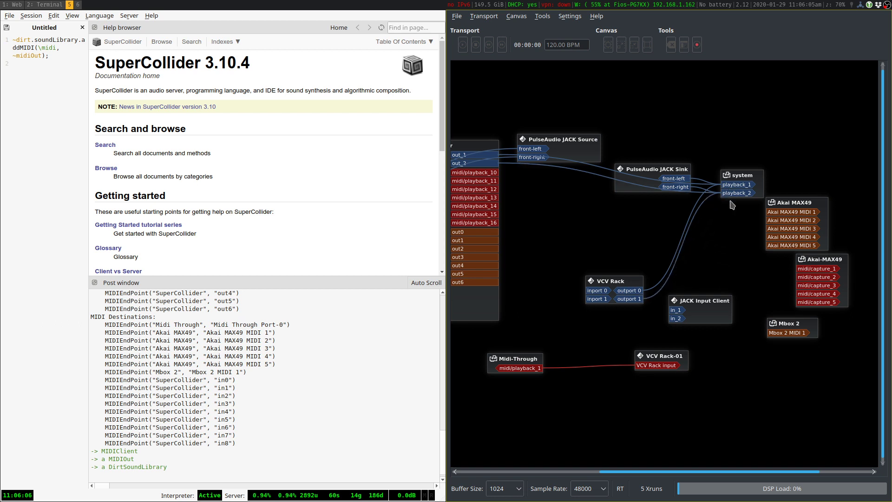
{"action": "left_click_drag", "start_coordinate": [629, 291], "coordinate": [676, 320]}
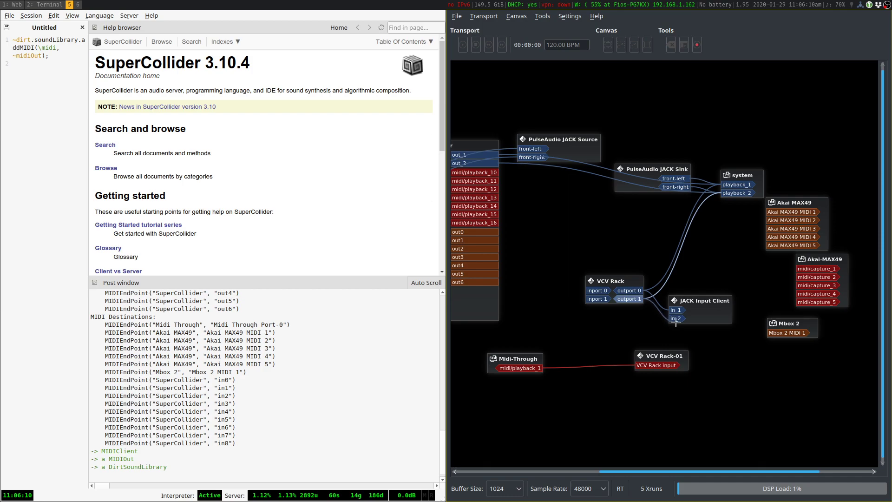
Open ~/Dropbox/tidal_projects/miditest.tidal in Neovim in a new terminal beside the VCV Rack patch.
{"action": "key", "text": "super+6"}
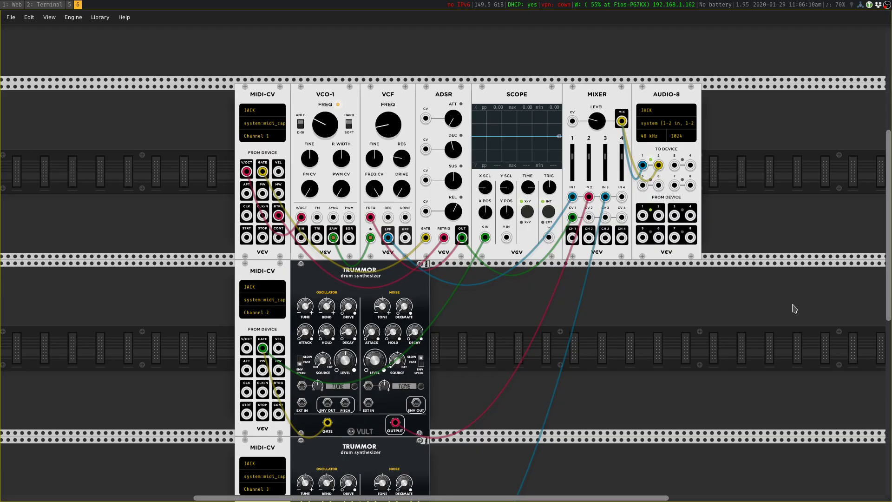
{"action": "key", "text": "super+Return"}
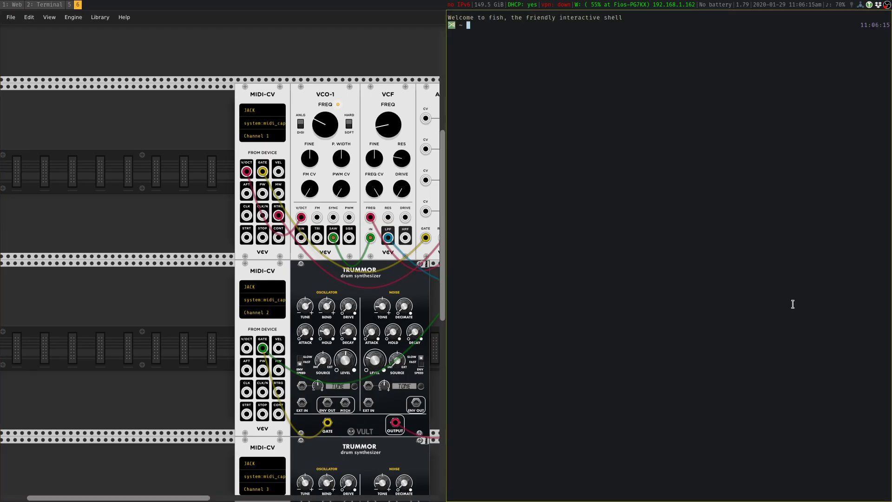
{"action": "type", "text": "nv"}
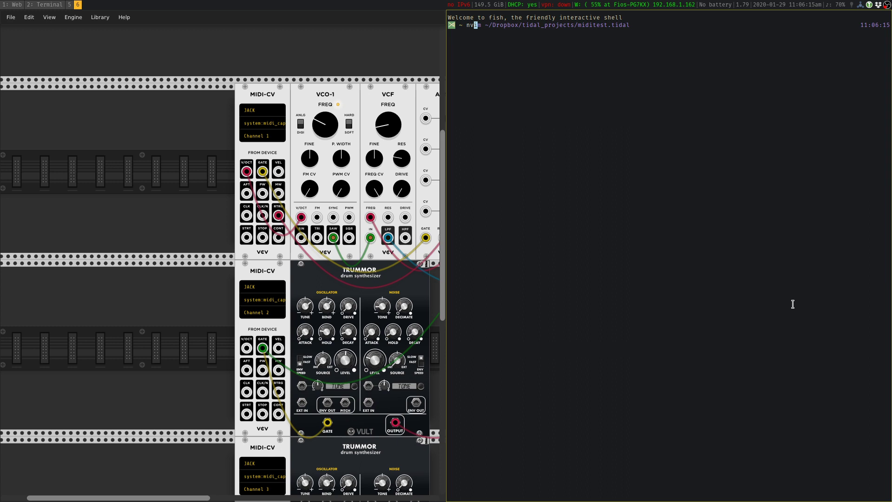
{"action": "key", "text": "Right"}
{"action": "key", "text": "Return"}
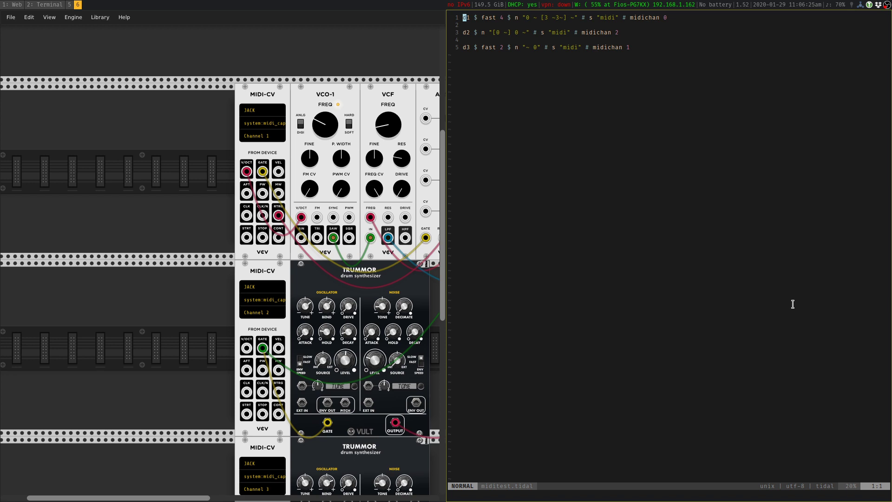
Move through line 1: select the word midi, then go to the line's end in insert mode and exit.
{"action": "key", "text": "f"}
{"action": "key", "text": "m"}
{"action": "key", "text": "v"}
{"action": "key", "text": "l"}
{"action": "key", "text": "l"}
{"action": "key", "text": "l"}
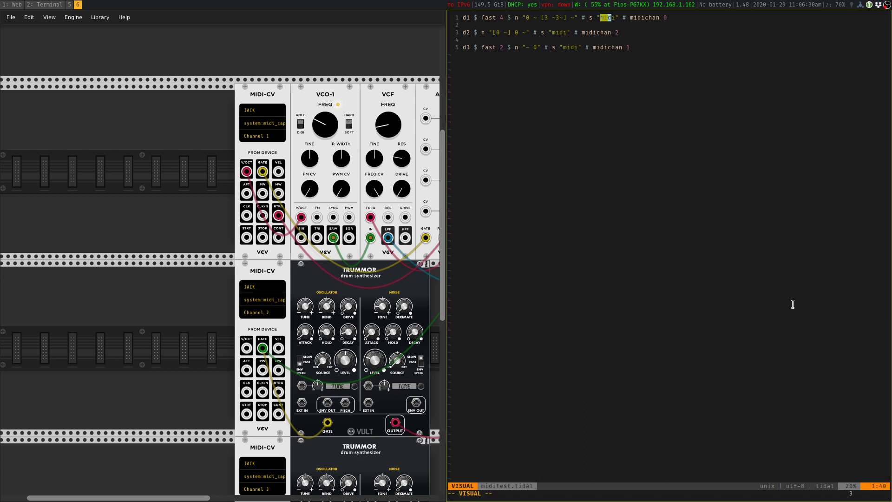
{"action": "key", "text": "Escape"}
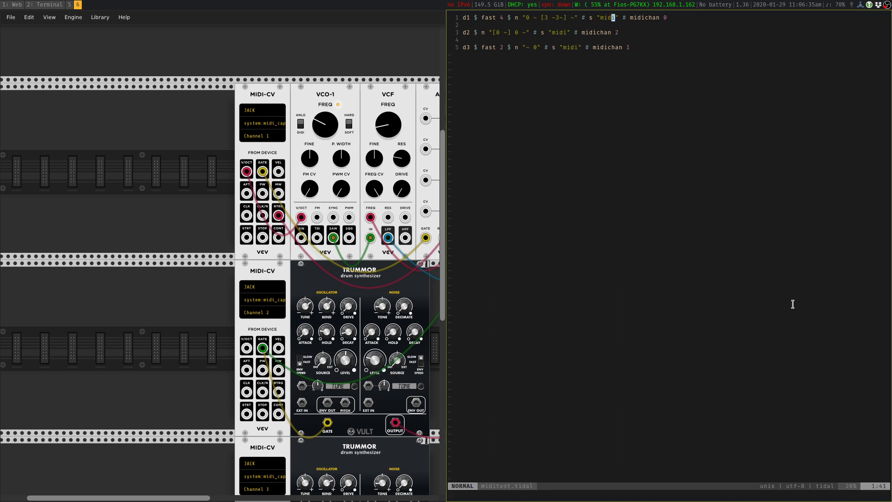
{"action": "key", "text": "l"}
{"action": "key", "text": "A"}
{"action": "key", "text": "Escape"}
Play the d1 pattern through Tidal, then silence it with :TidalSilence 1.
{"action": "scroll", "coordinate": [207, 401], "scroll_direction": "down", "scroll_amount": 3}
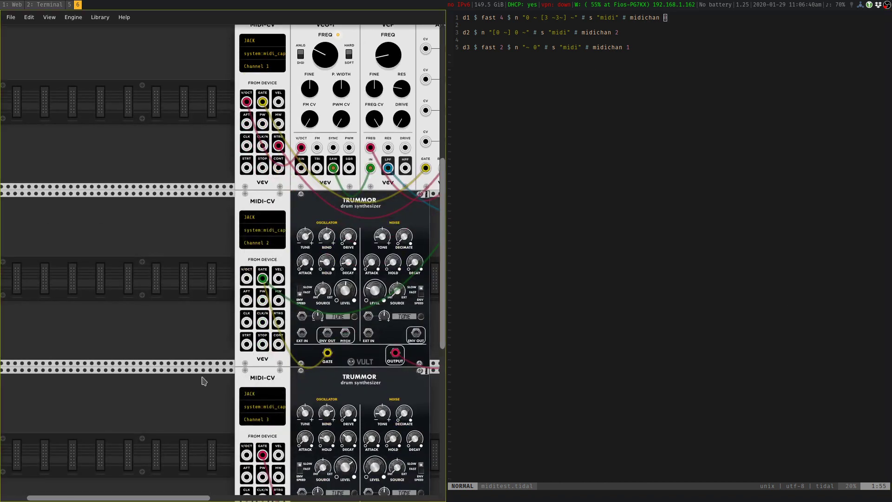
{"action": "scroll", "coordinate": [202, 378], "scroll_direction": "down", "scroll_amount": 5}
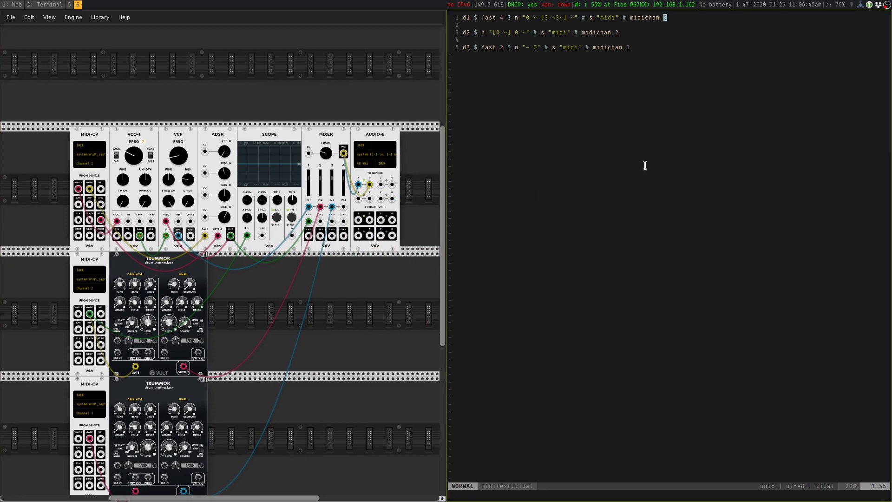
{"action": "key", "text": "ctrl+e"}
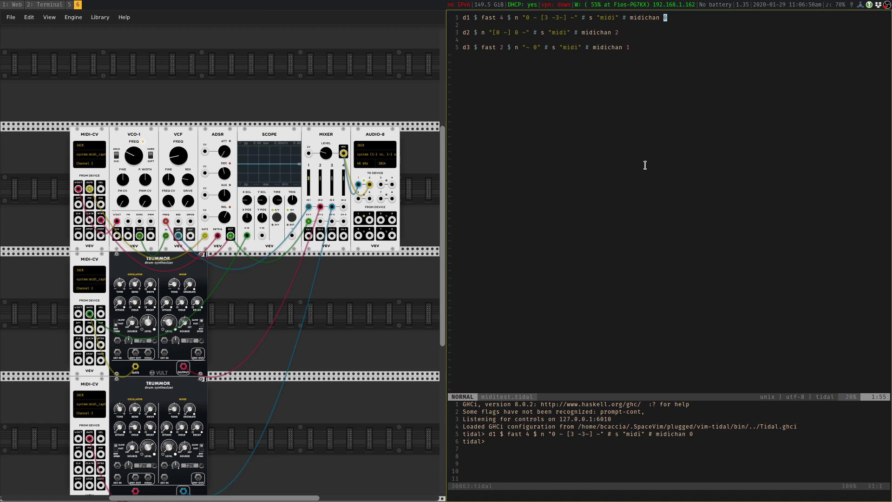
{"action": "key", "text": "j"}
{"action": "key", "text": "j"}
{"action": "key", "text": "k"}
{"action": "key", "text": "k"}
{"action": "key", "text": "backslash"}
{"action": "key", "text": "s"}
{"action": "key", "text": "1"}
Send the d2 and d3 patterns to Tidal, then resend d1.
{"action": "key", "text": "j"}
{"action": "key", "text": "j"}
{"action": "key", "text": "ctrl+e"}
{"action": "key", "text": "j"}
{"action": "key", "text": "j"}
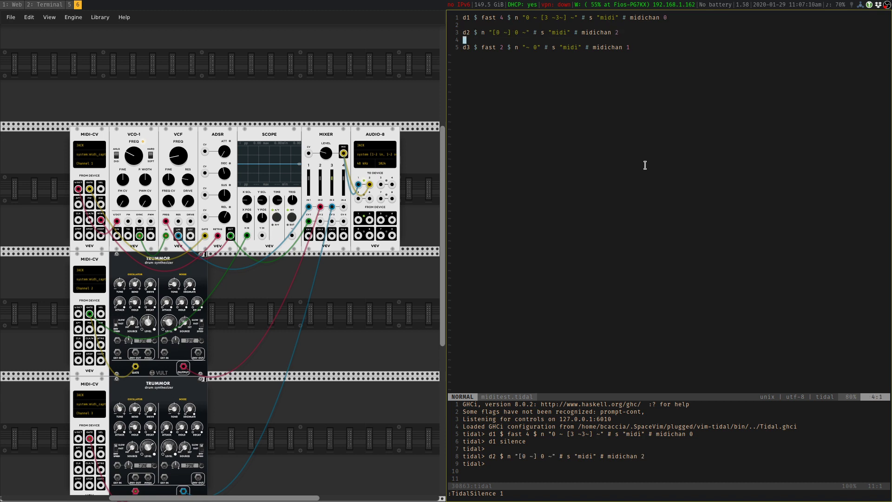
{"action": "key", "text": "ctrl+e"}
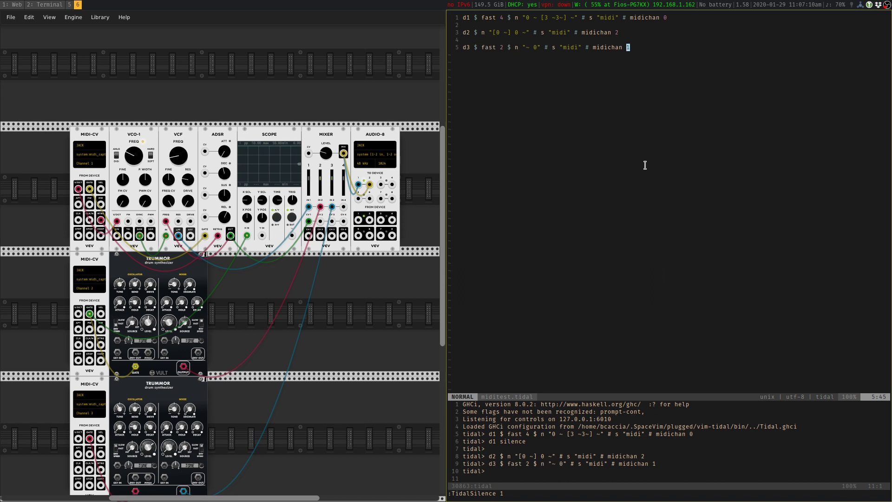
{"action": "key", "text": "k"}
{"action": "key", "text": "k"}
{"action": "key", "text": "k"}
{"action": "key", "text": "k"}
{"action": "key", "text": "ctrl+e"}
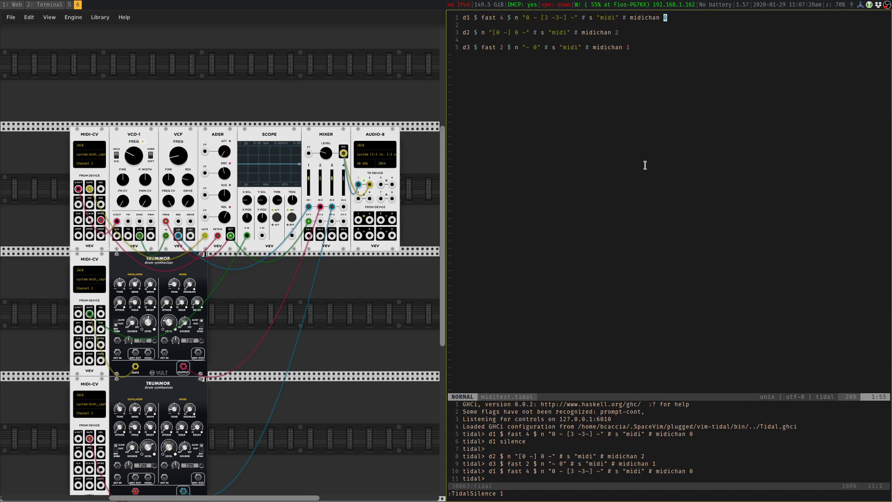
Nudge VCO-1's FREQ knob up slightly, then hush all playing patterns.
{"action": "mouse_move", "coordinate": [136, 158]}
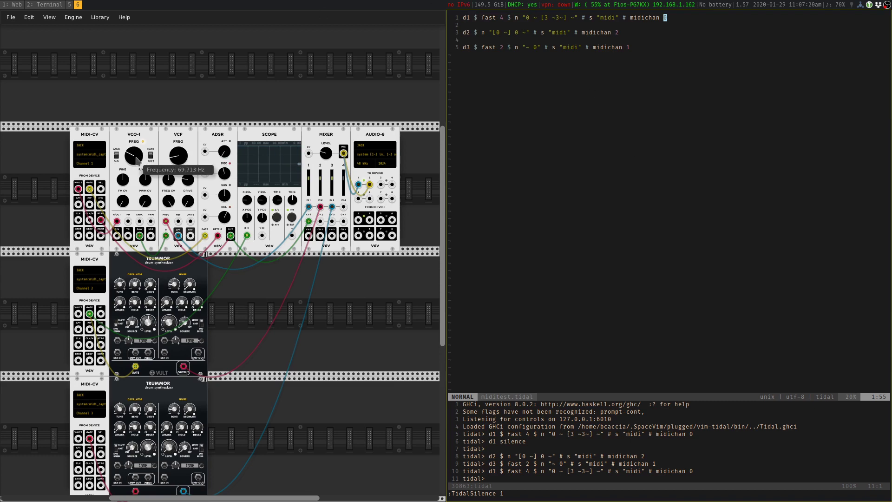
{"action": "left_click_drag", "start_coordinate": [136, 158], "coordinate": [135, 153]}
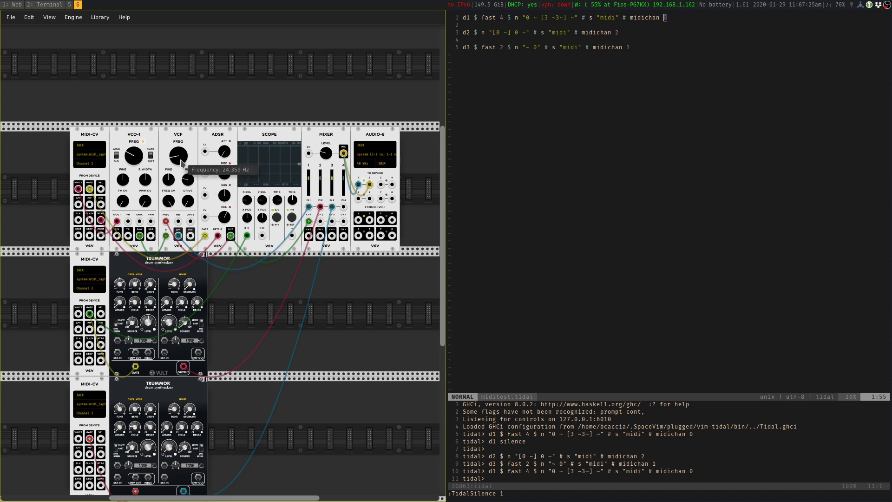
{"action": "key", "text": "b"}
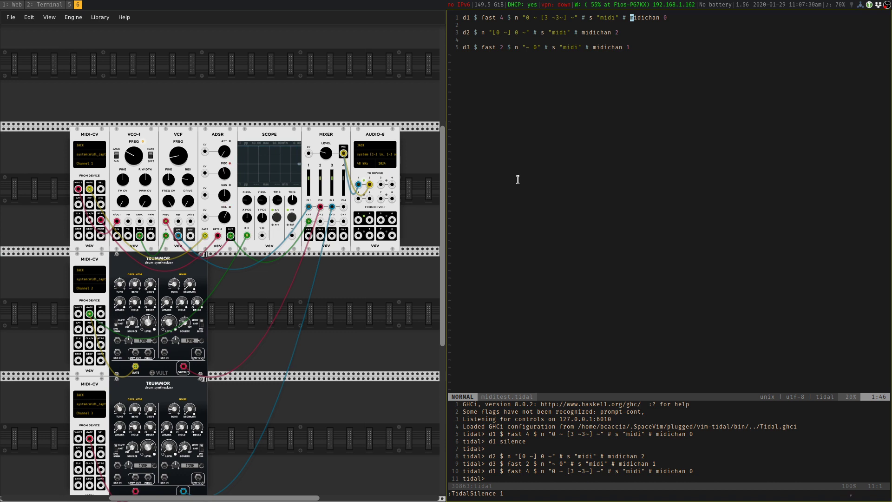
{"action": "key", "text": "ctrl+h"}
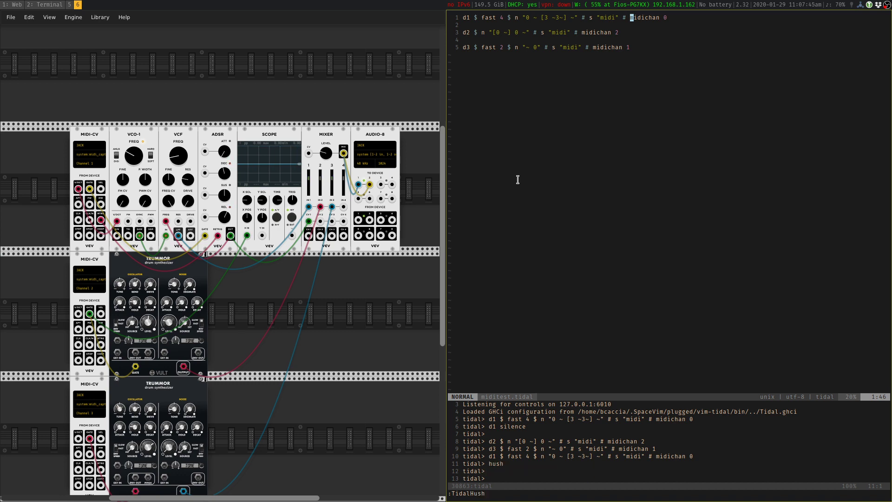
On the d3 line, replace the rest with 0, then change it back to "~ 0".
{"action": "key", "text": "braceright"}
{"action": "key", "text": "braceright"}
{"action": "key", "text": "braceright"}
{"action": "key", "text": "shift+f"}
{"action": "key", "text": "0"}
{"action": "key", "text": "h"}
{"action": "key", "text": "h"}
{"action": "key", "text": "r"}
{"action": "key", "text": "0"}
{"action": "key", "text": "r"}
{"action": "key", "text": "asciitilde"}
{"action": "key", "text": "h"}
{"action": "key", "text": "h"}
{"action": "key", "text": "h"}
{"action": "key", "text": "h"}
{"action": "key", "text": "h"}
{"action": "key", "text": "h"}
{"action": "key", "text": "h"}
{"action": "key", "text": "h"}
{"action": "key", "text": "h"}
{"action": "key", "text": "h"}
{"action": "key", "text": "h"}
{"action": "key", "text": "h"}
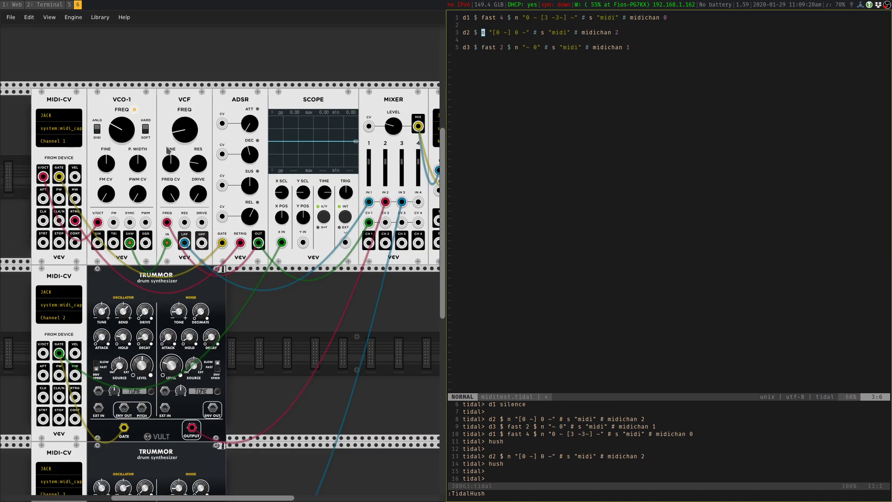
With VCV Rack focused, play the d3 pattern on midichan 1, then silence slot 5.
{"action": "left_click", "coordinate": [70, 281]}
{"action": "key", "text": "j"}
{"action": "key", "text": "j"}
{"action": "key", "text": "ctrl+e"}
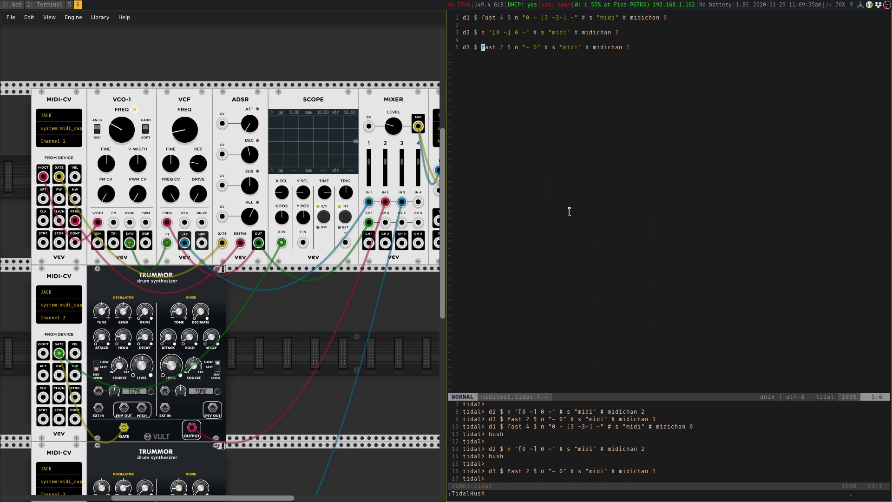
{"action": "key", "text": "ctrl+5"}
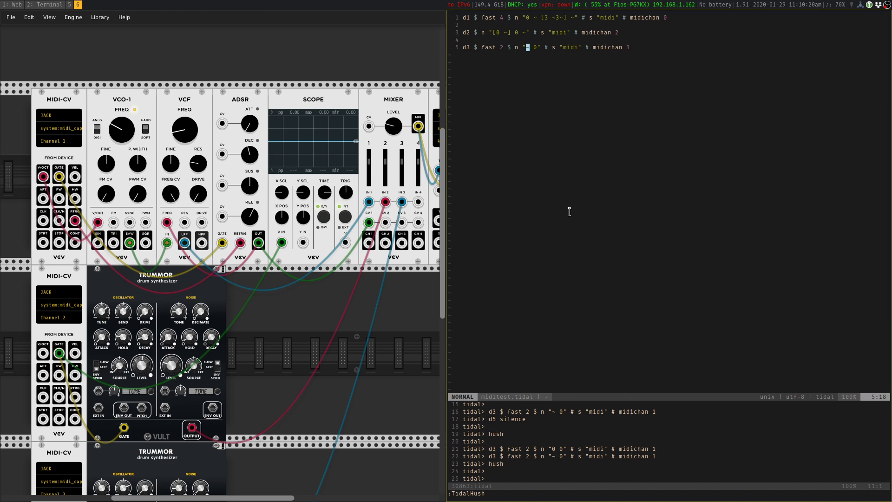
Change d3 to "0 0", play it through Tidal, then hush everything.
{"action": "key", "text": "r"}
{"action": "key", "text": "0"}
{"action": "key", "text": "ctrl+e"}
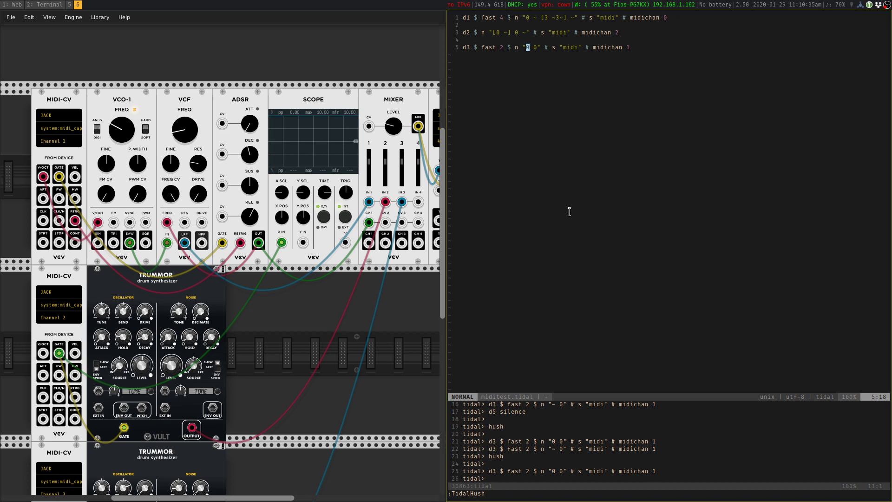
{"action": "key", "text": "ctrl+h"}
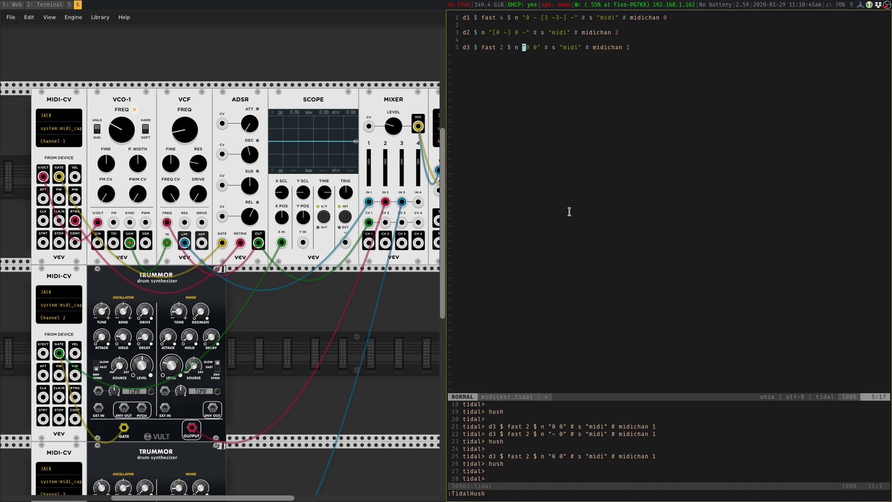